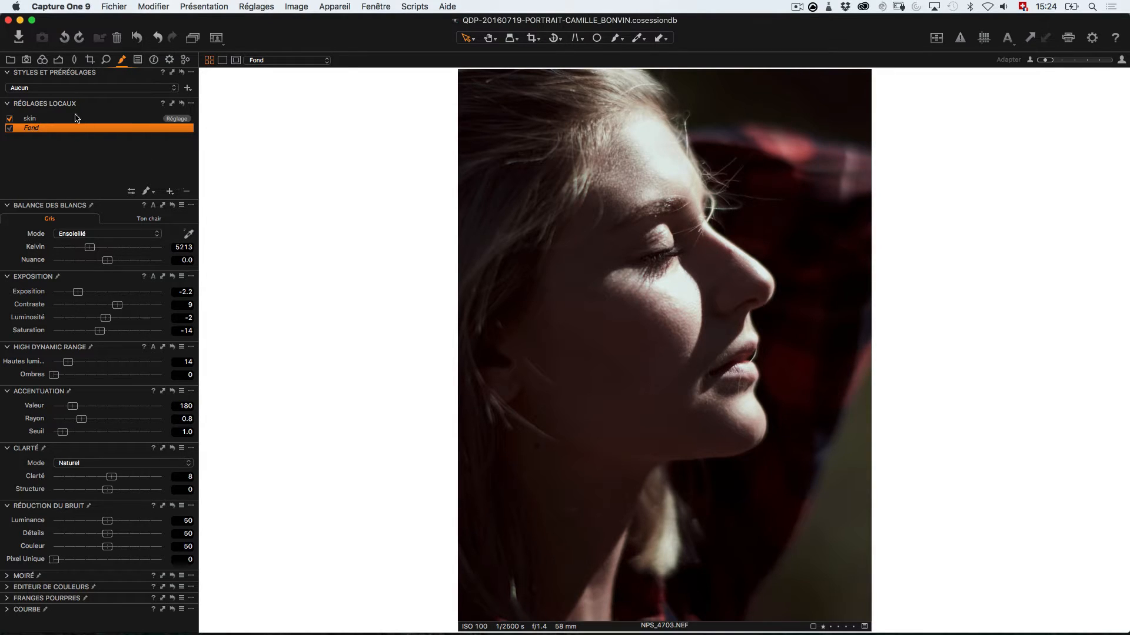
# - Add a new local adjustment layer above the skin layer and name it demo
pyautogui.click(170, 192)
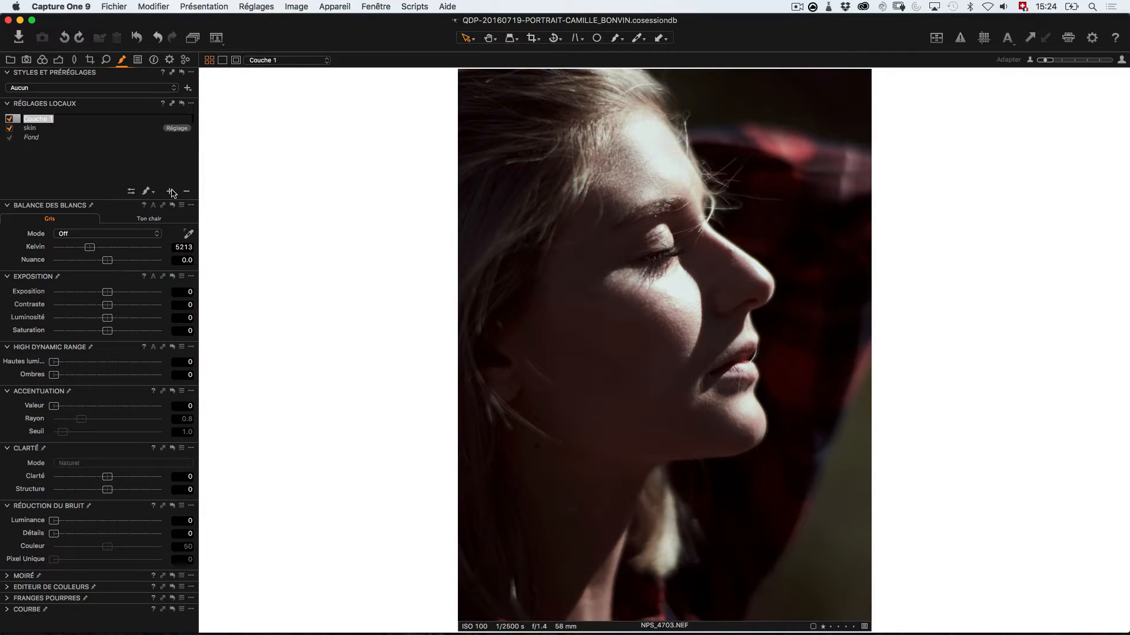
pyautogui.write('demo')
pyautogui.press('Return')
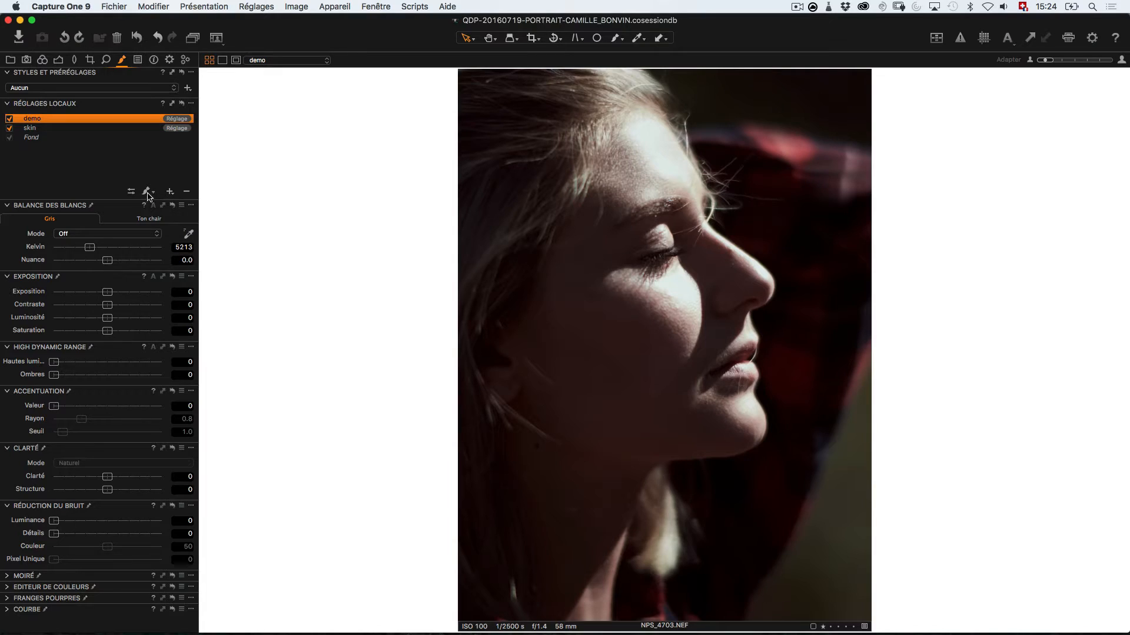
# - Activate the mask-drawing brush for the demo layer and set the mask to always display (Toujours afficher le masque d'affichage)
pyautogui.click(148, 195)
pyautogui.click(619, 40)
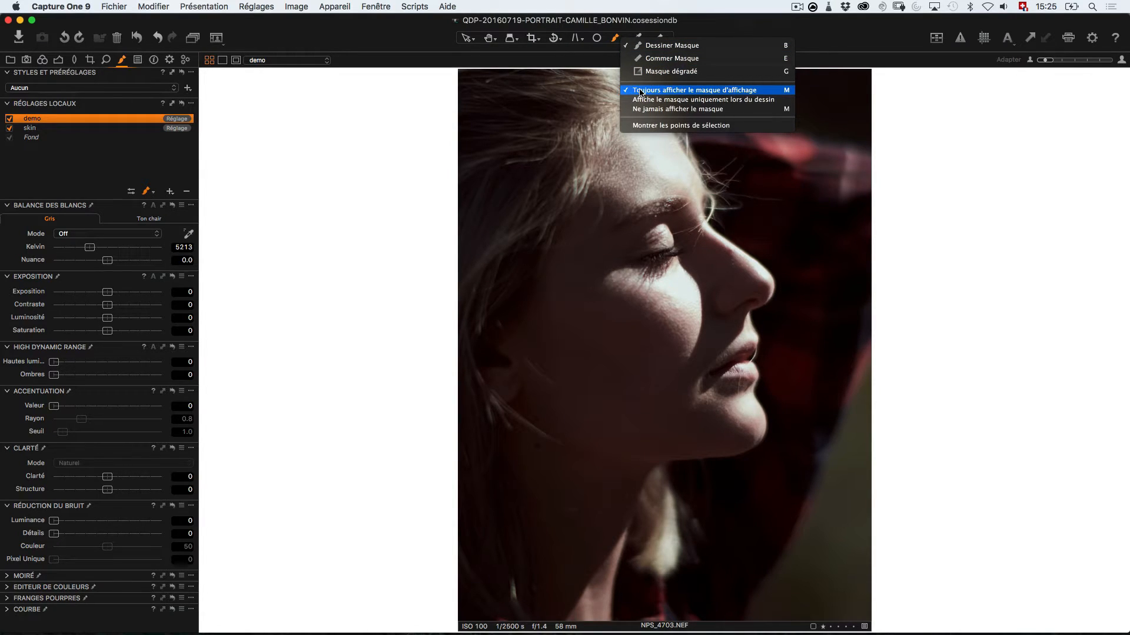
pyautogui.click(692, 92)
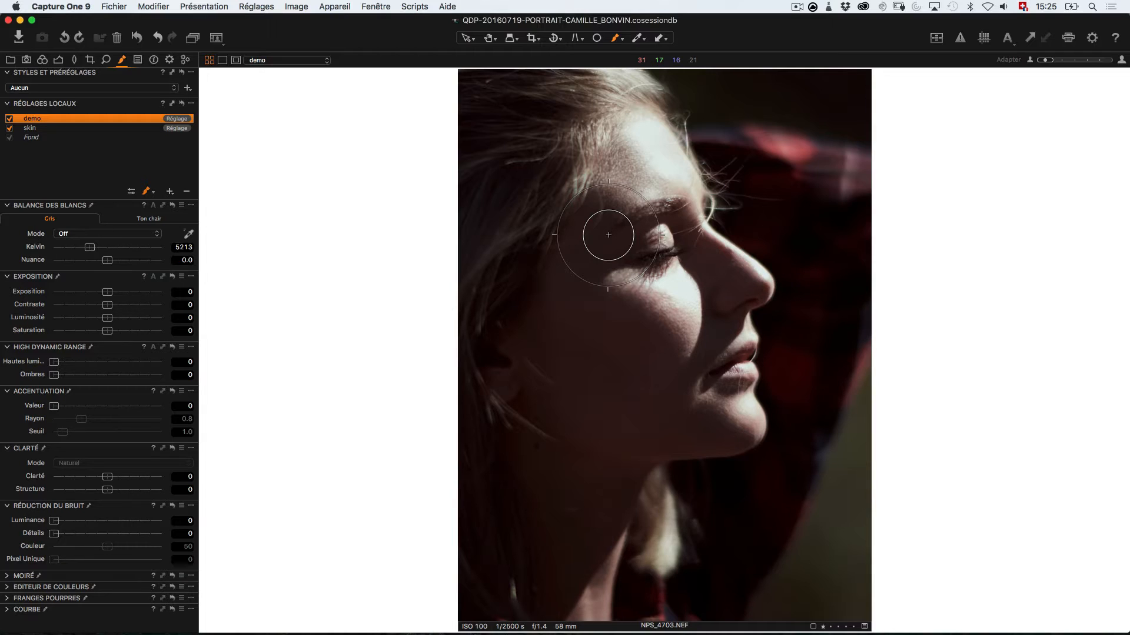
# - Configure the mask brush with size 308 and hardness 0, and turn off Aérographe
pyautogui.rightClick(624, 189)
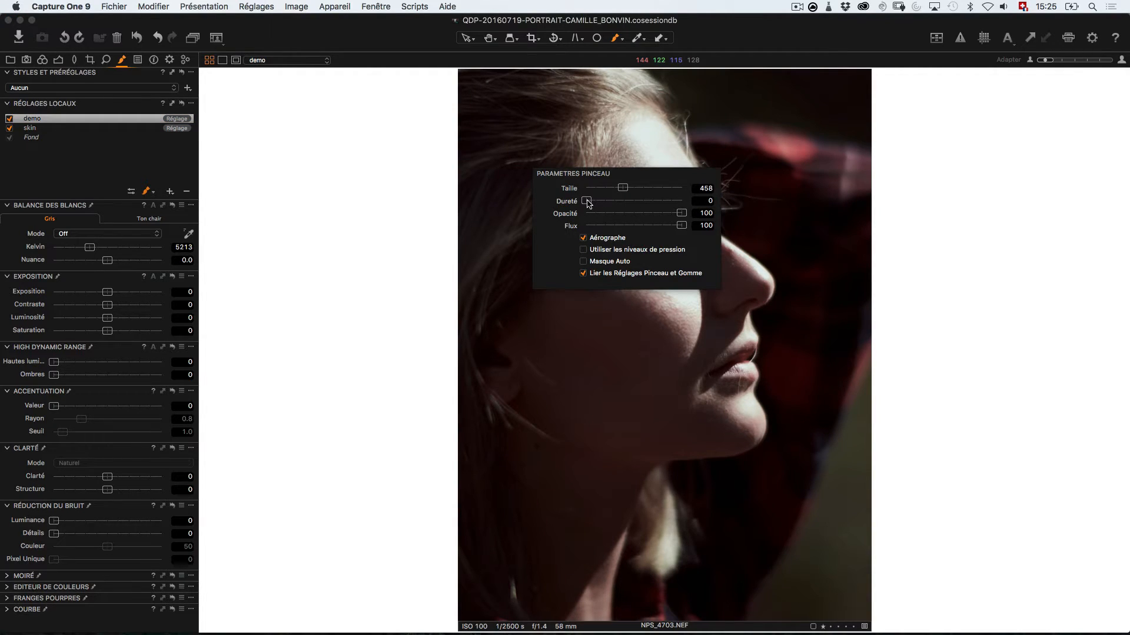
pyautogui.moveTo(587, 203); pyautogui.dragTo(697, 206)
pyautogui.moveTo(697, 206); pyautogui.dragTo(536, 195)
pyautogui.moveTo(624, 191)
pyautogui.mouseDown()
pyautogui.moveTo(676, 188)
pyautogui.moveTo(634, 188)
pyautogui.mouseUp()
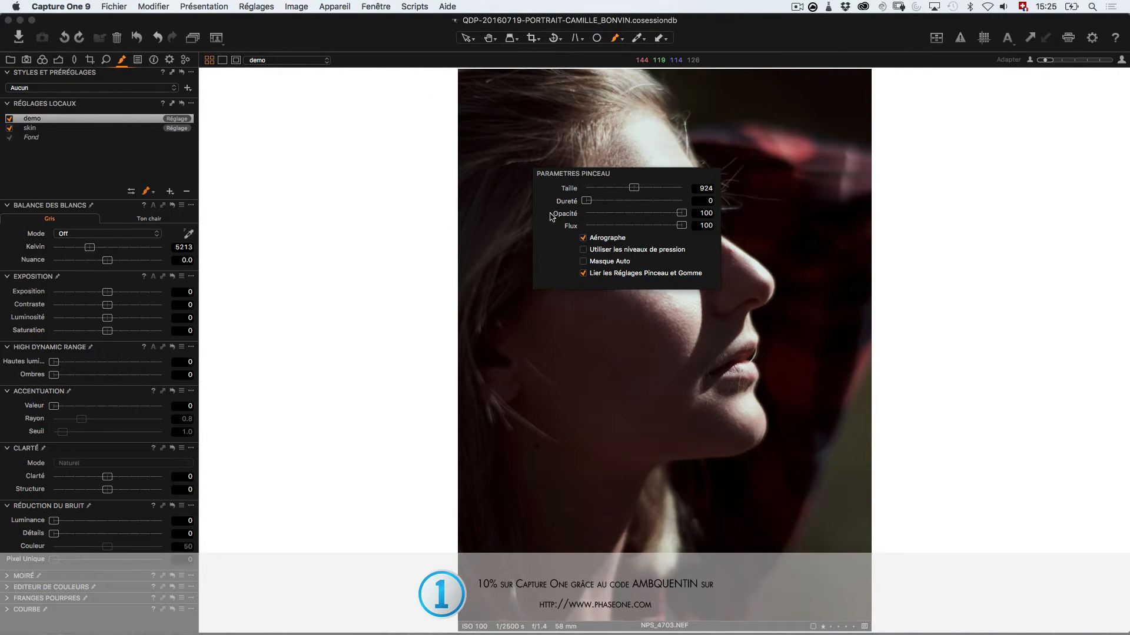
pyautogui.click(584, 238)
pyautogui.click(613, 188)
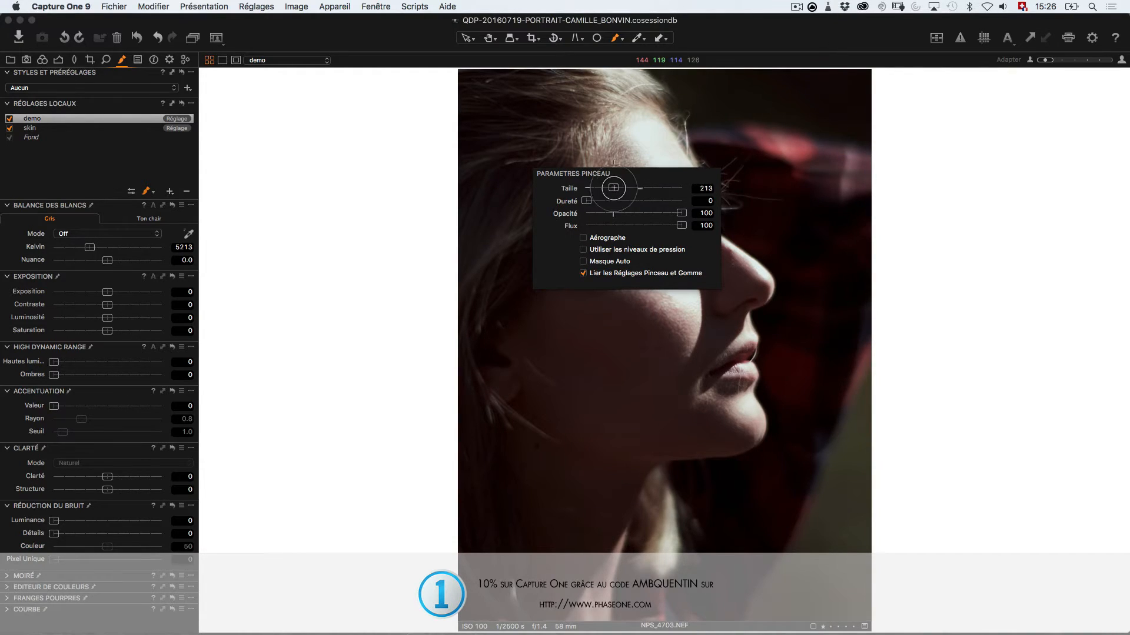
pyautogui.moveTo(614, 188); pyautogui.dragTo(618, 188)
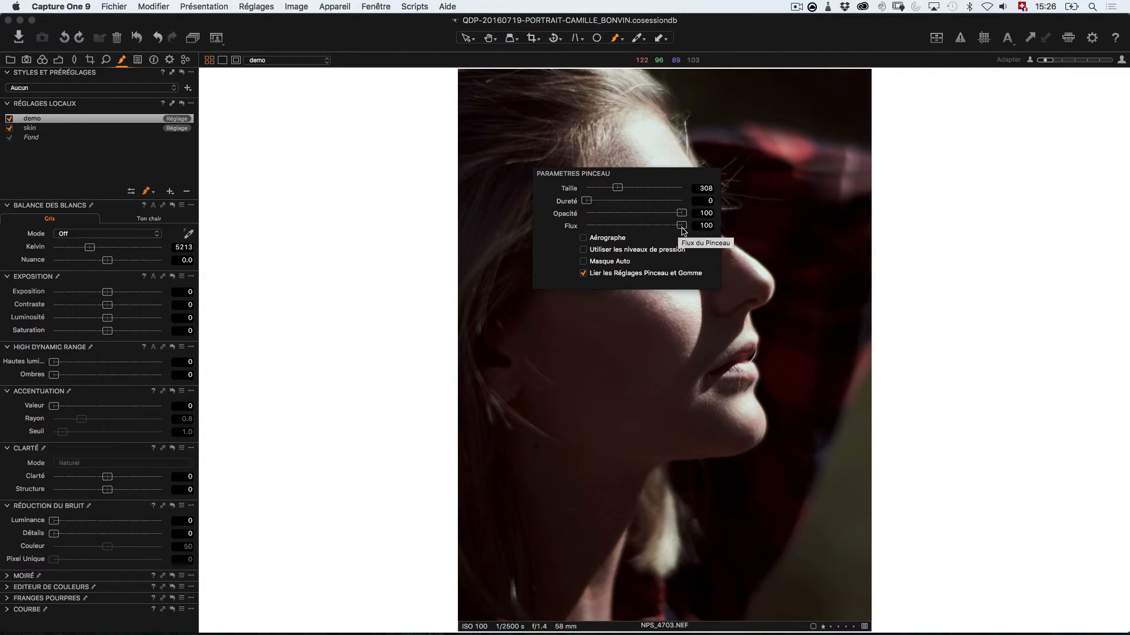
# - Paint a full-opacity mask stroke from the hair across the forehead to the top of the plaid shirt
pyautogui.moveTo(493, 108); pyautogui.dragTo(779, 134)
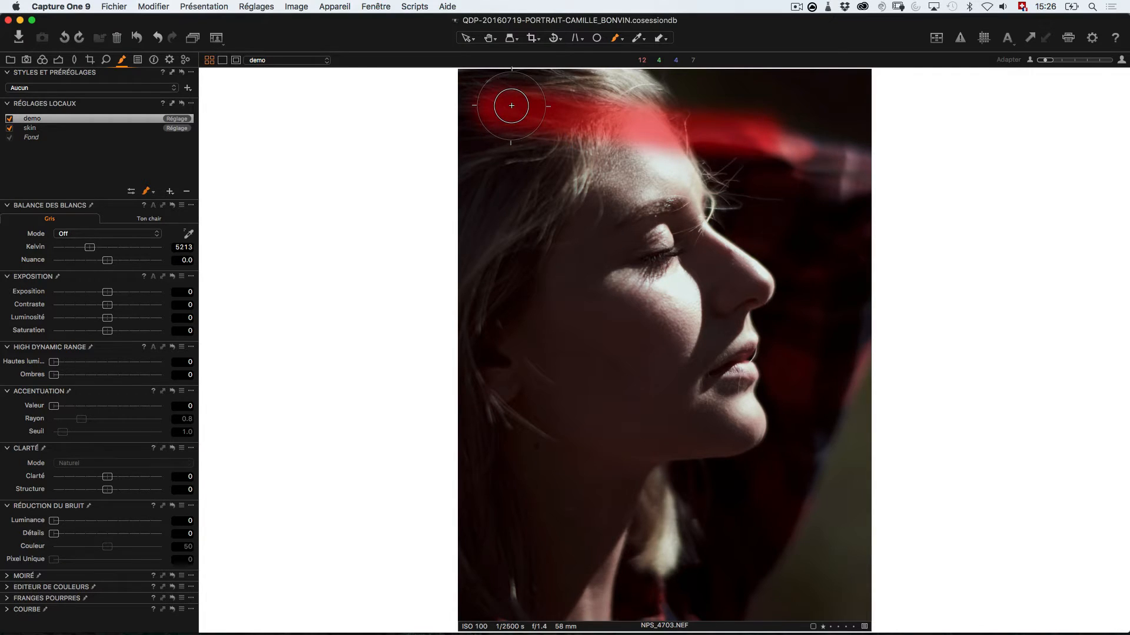
pyautogui.click(617, 40)
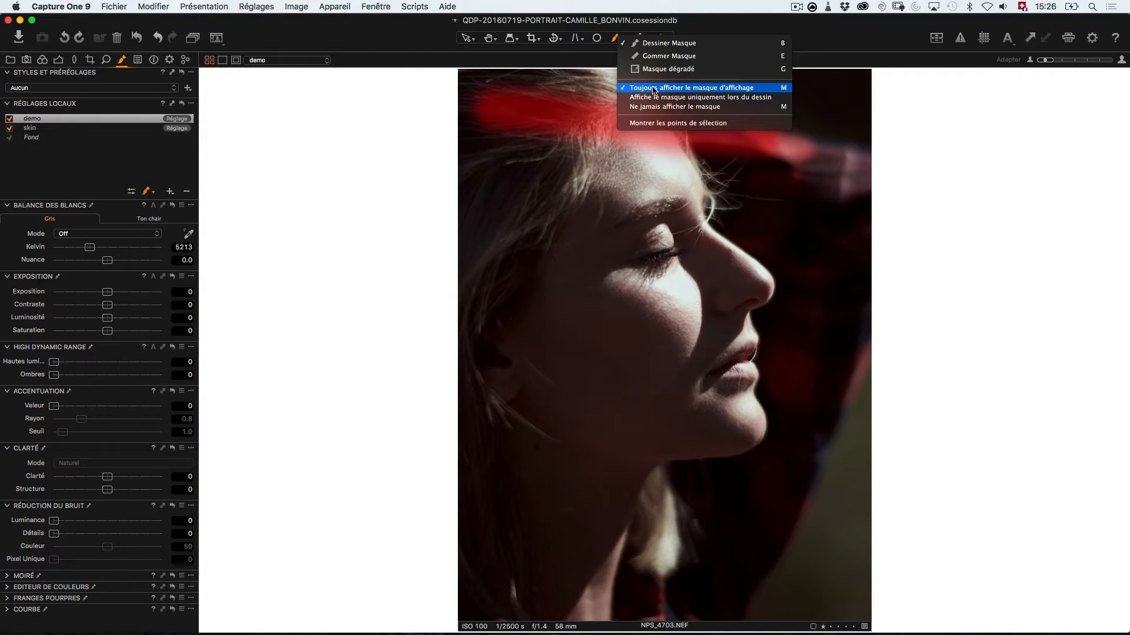
pyautogui.click(386, 101)
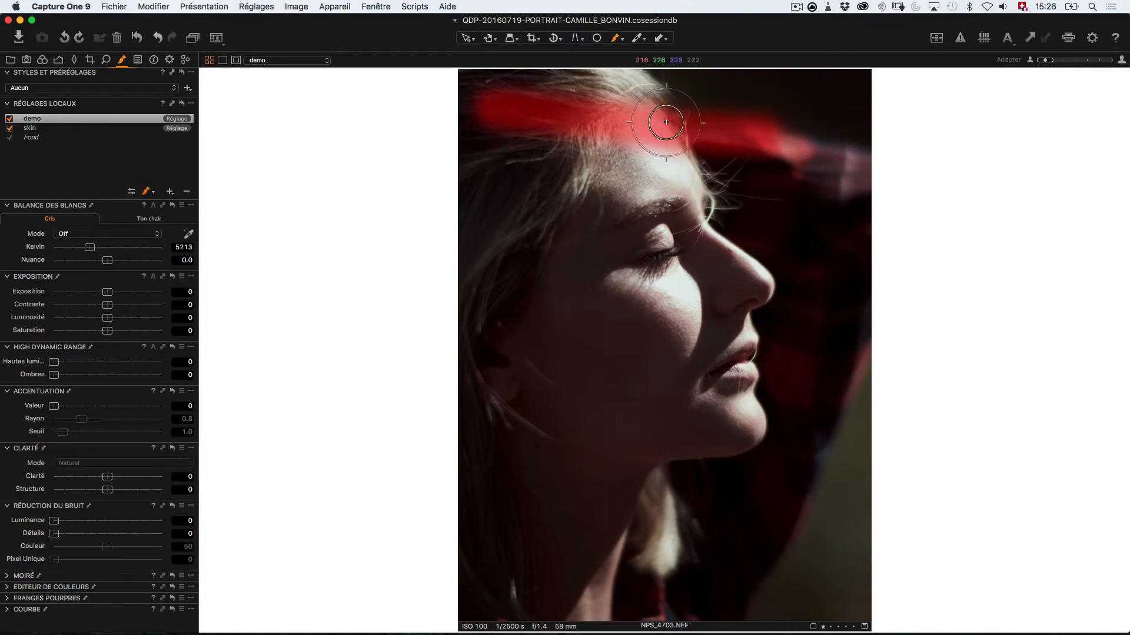
pyautogui.click(498, 109)
# - Lower the brush opacity to 9 and paint a faint mask stroke across the closed eye
pyautogui.rightClick(544, 173)
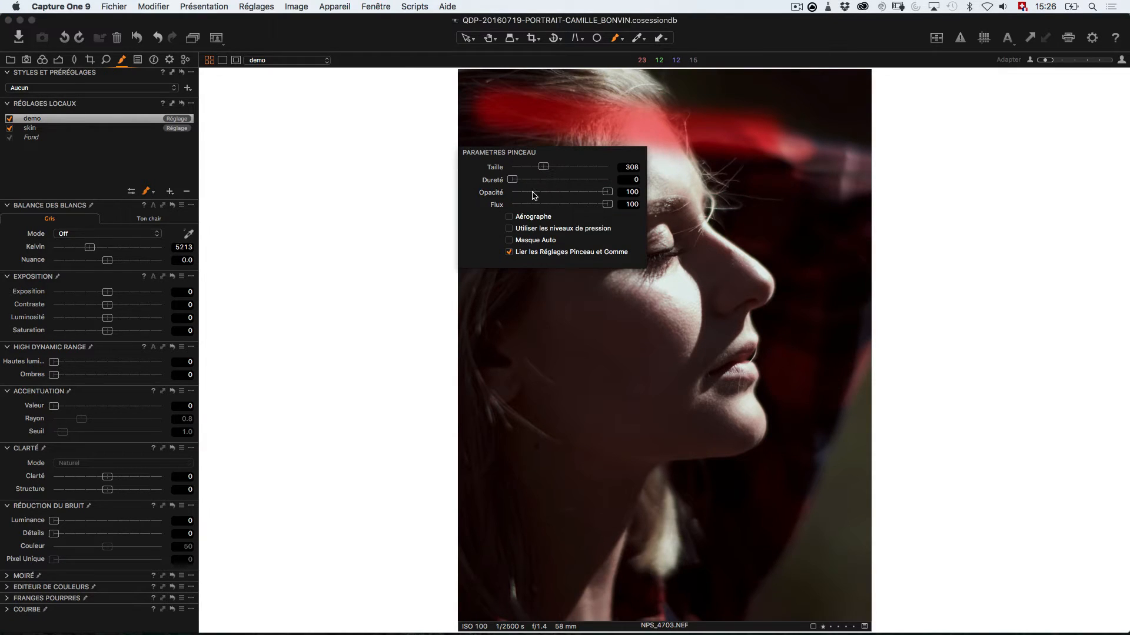
pyautogui.moveTo(534, 196); pyautogui.dragTo(522, 196)
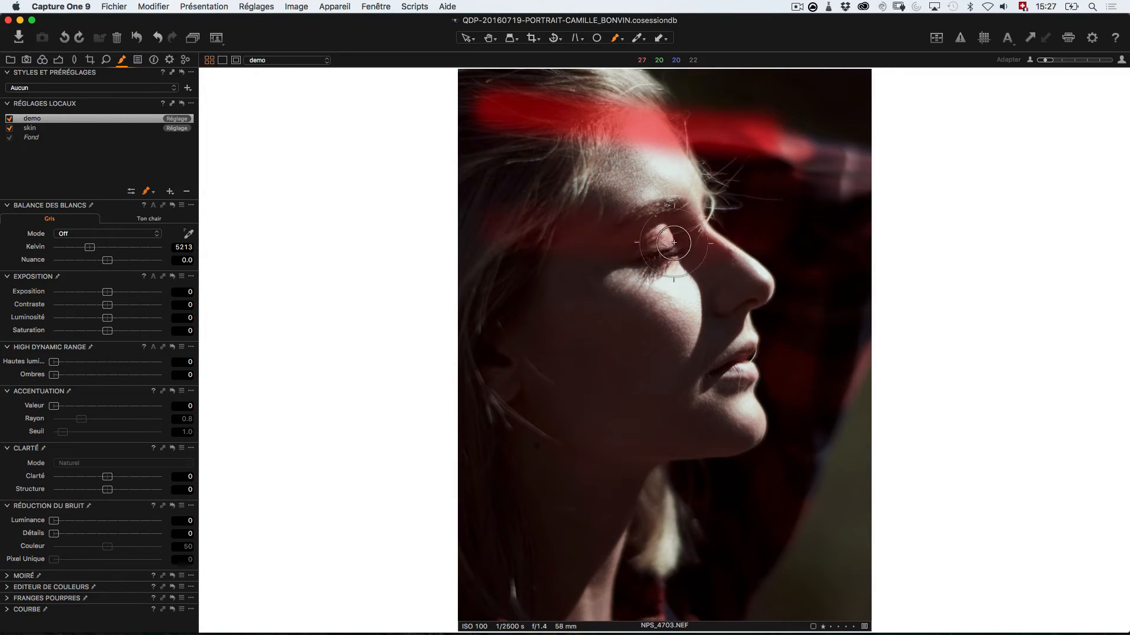
pyautogui.moveTo(512, 229); pyautogui.dragTo(733, 238)
# - Set the brush opacity to 100 and flow to 10, and build up the mask with repeated strokes across the cheek
pyautogui.rightClick(523, 302)
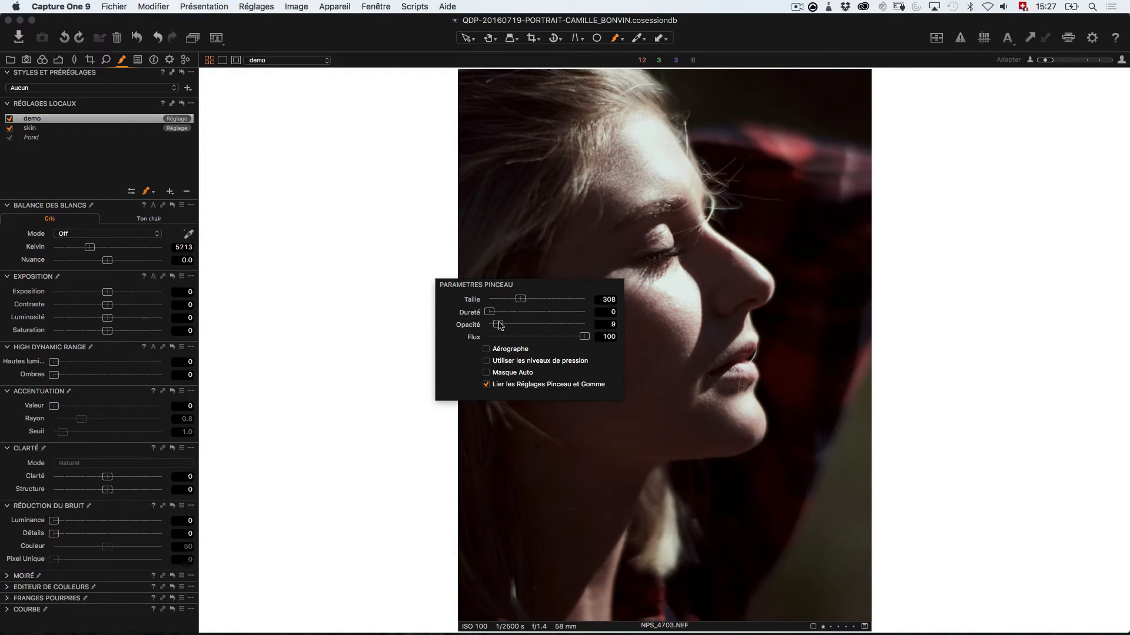
pyautogui.moveTo(500, 326)
pyautogui.mouseDown()
pyautogui.moveTo(594, 328)
pyautogui.moveTo(499, 340)
pyautogui.mouseUp()
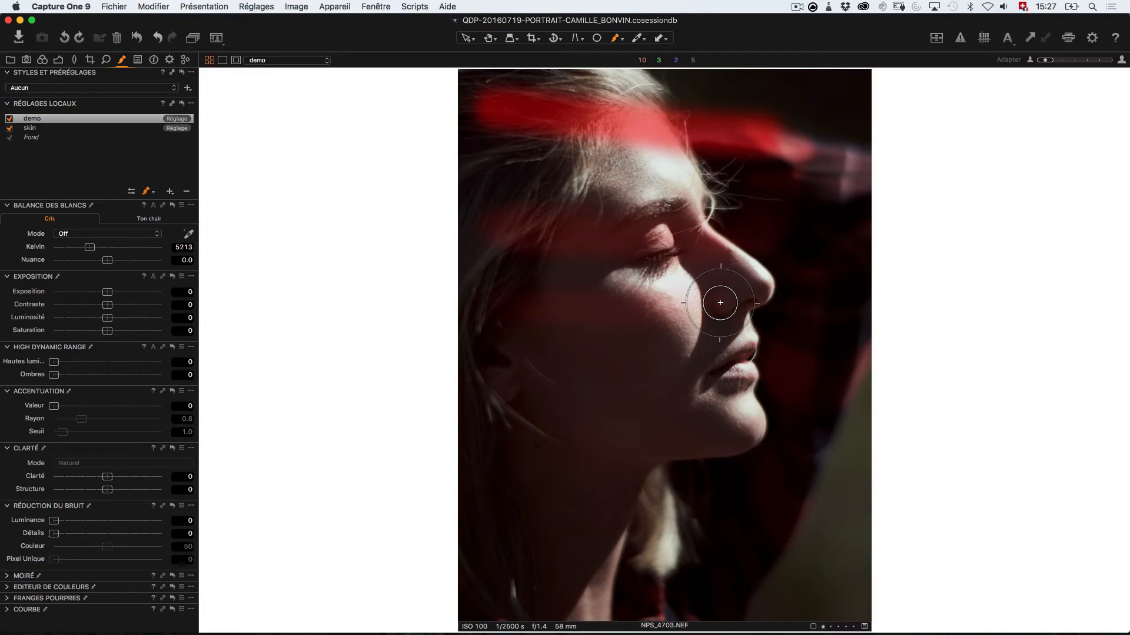
pyautogui.moveTo(667, 303); pyautogui.dragTo(505, 308)
pyautogui.moveTo(659, 308)
pyautogui.mouseDown()
pyautogui.moveTo(525, 305)
pyautogui.moveTo(708, 301)
pyautogui.moveTo(501, 307)
pyautogui.mouseUp()
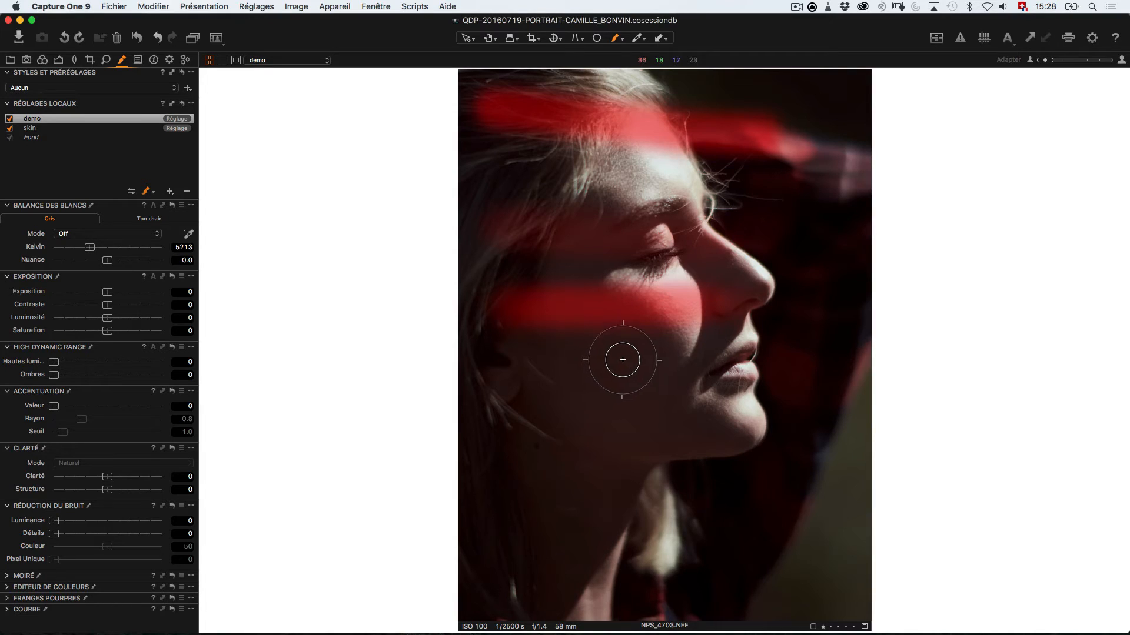
# - Set the brush opacity to 50 and build up a mask stroke across the lower cheek
pyautogui.rightClick(551, 370)
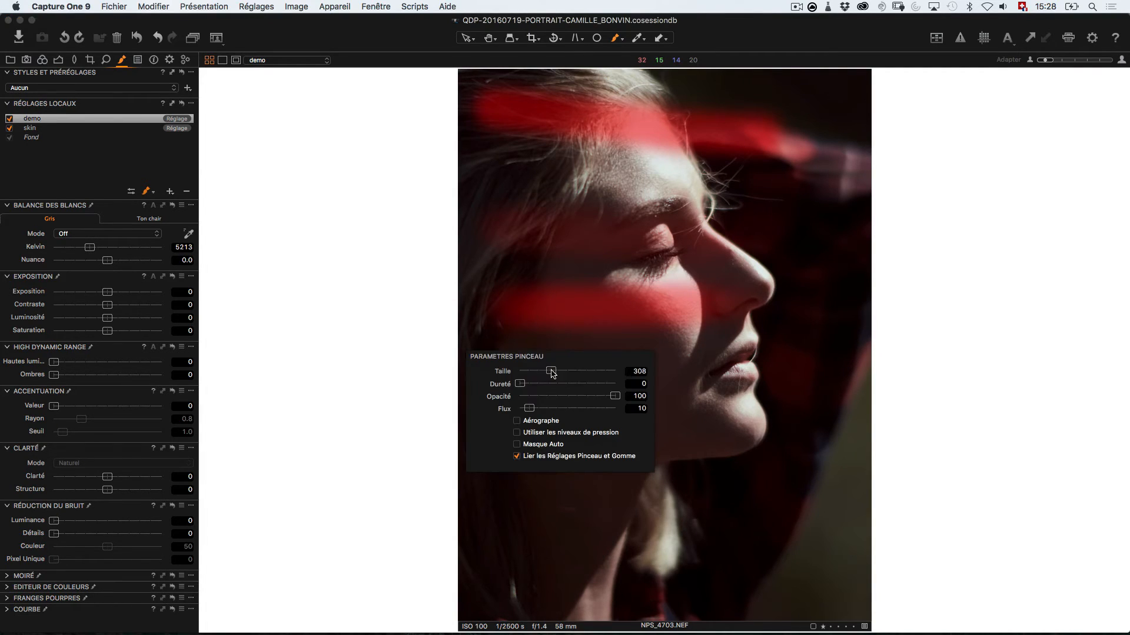
pyautogui.click(568, 397)
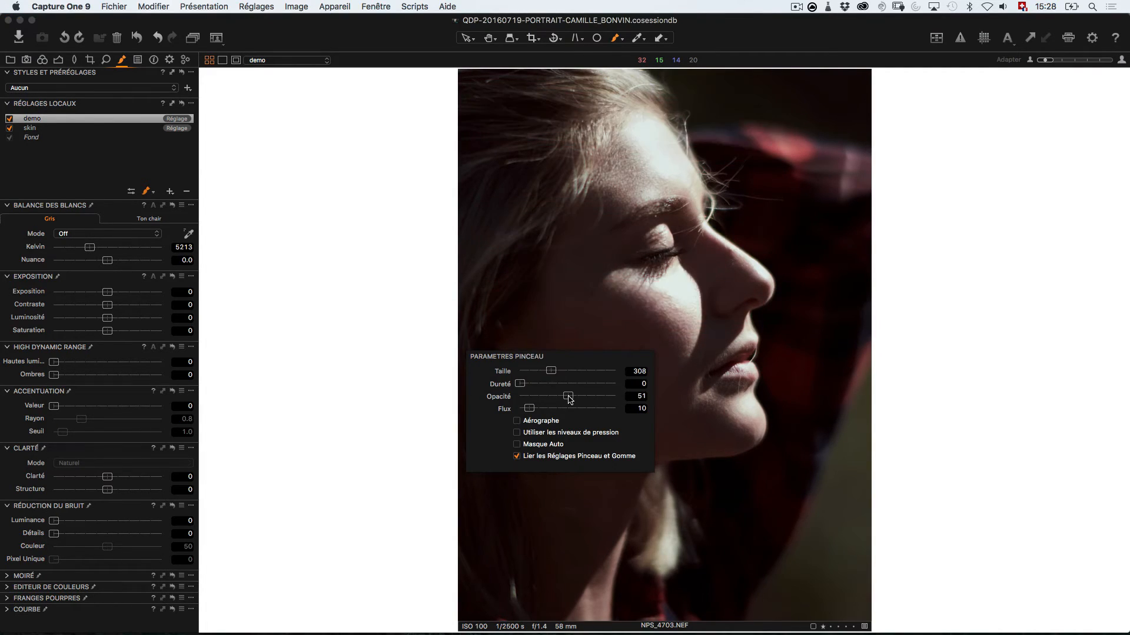
pyautogui.moveTo(570, 399); pyautogui.dragTo(567, 400)
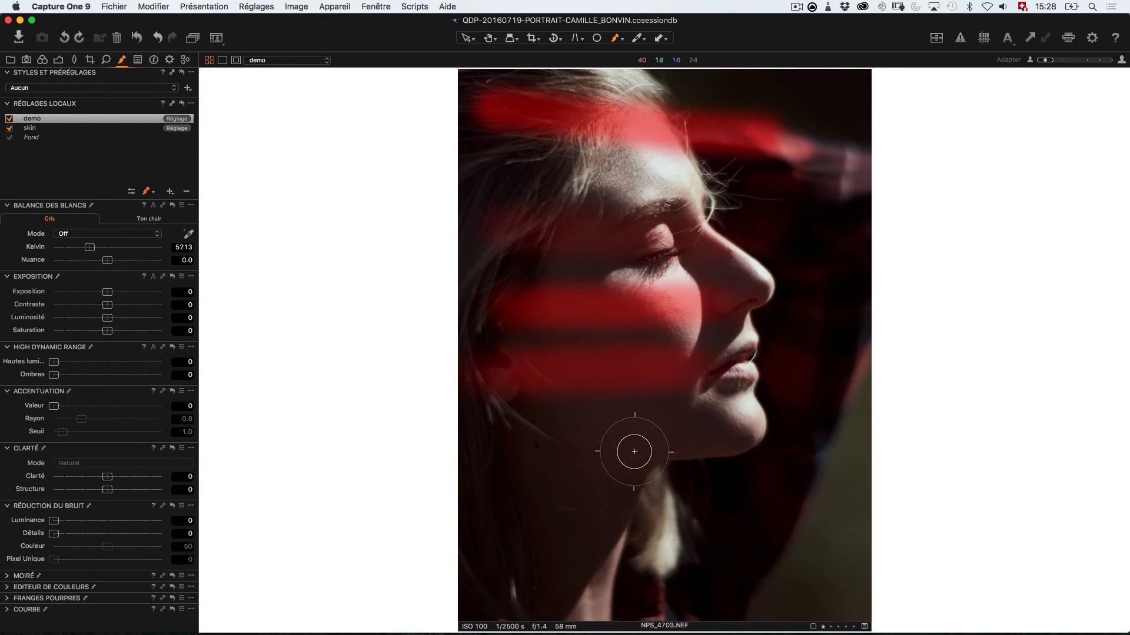
# - Set brush opacity and flow to 100 and paint two single mask dots on the neck and under the jaw
pyautogui.rightClick(562, 287)
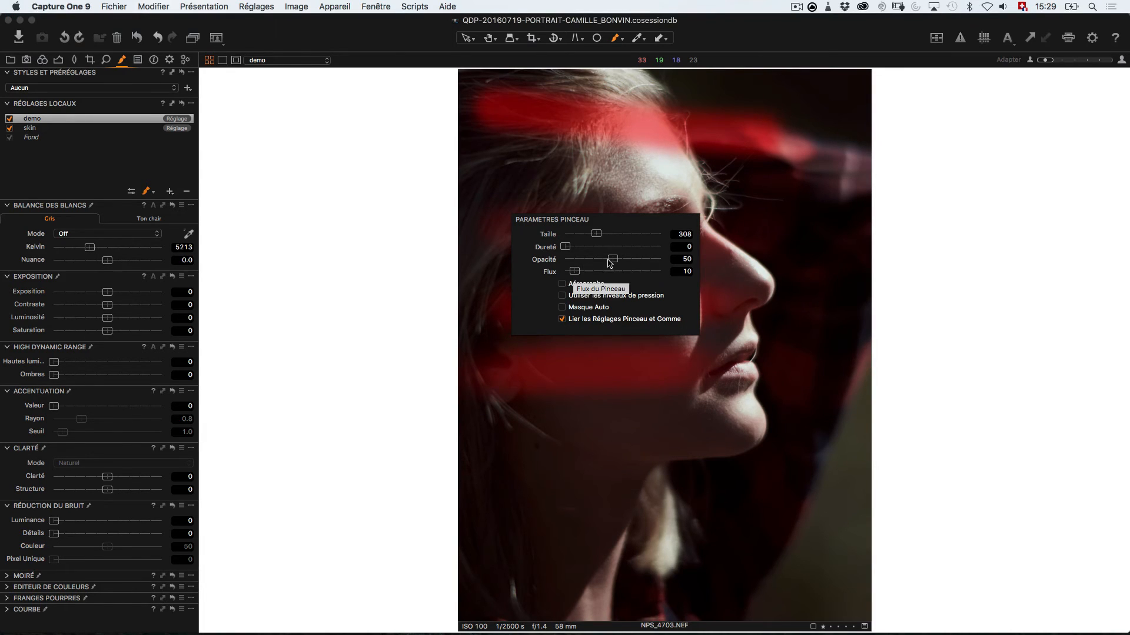
pyautogui.moveTo(613, 259); pyautogui.dragTo(660, 258)
pyautogui.moveTo(575, 272); pyautogui.dragTo(660, 271)
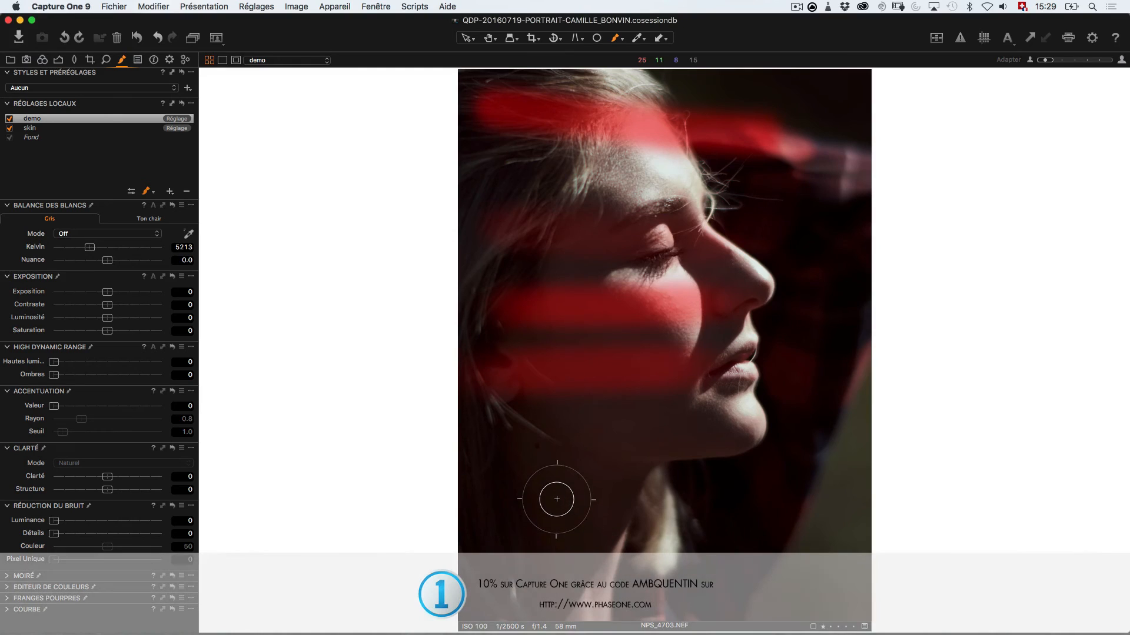
pyautogui.click(556, 499)
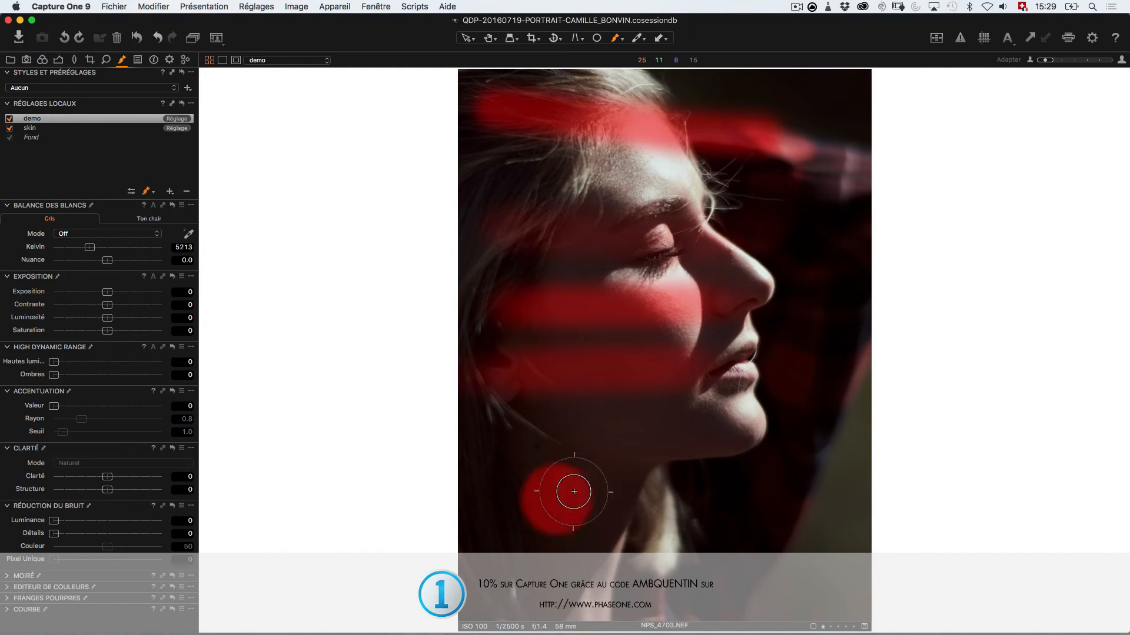
pyautogui.click(628, 456)
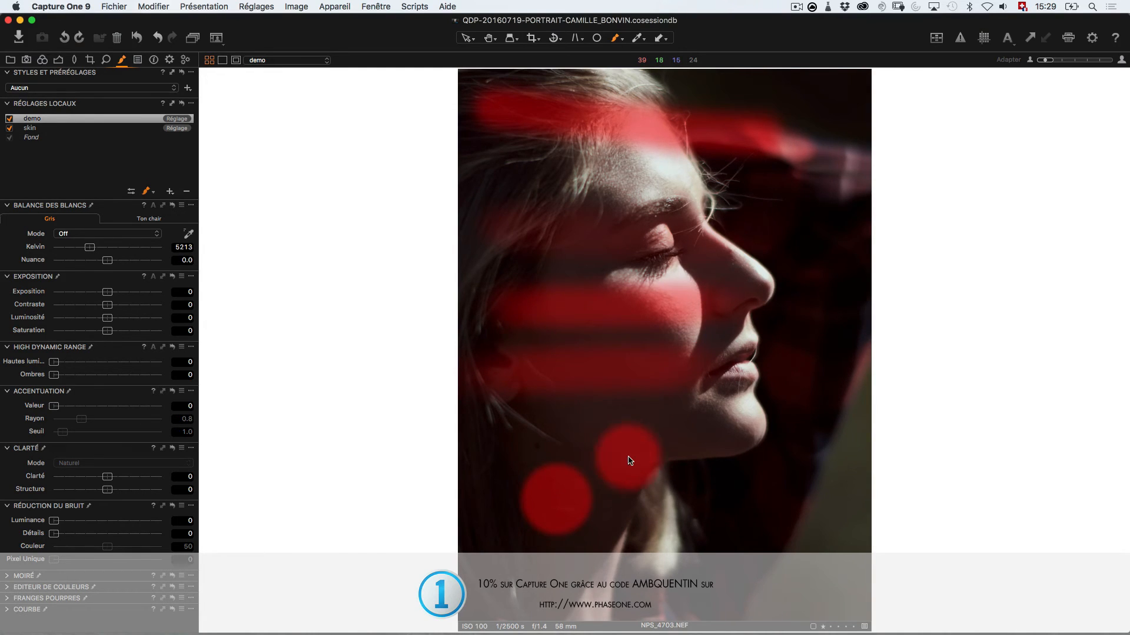
# - Turn on Aérographe for the brush and paint two mask dots along the underside of the chin
pyautogui.rightClick(628, 457)
pyautogui.click(593, 508)
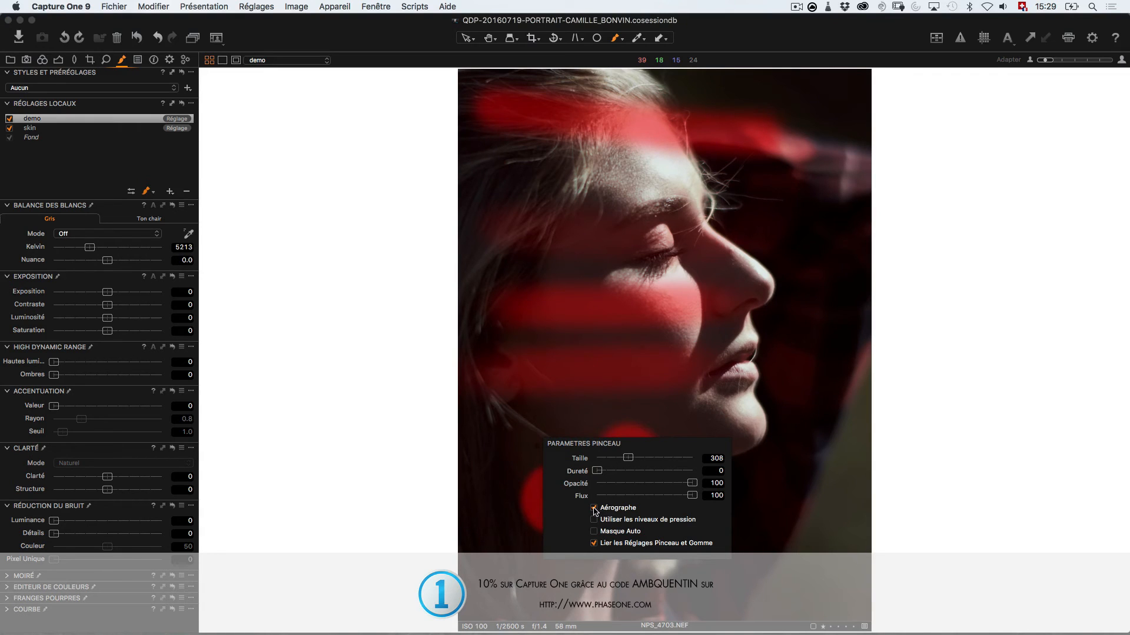
pyautogui.click(556, 499)
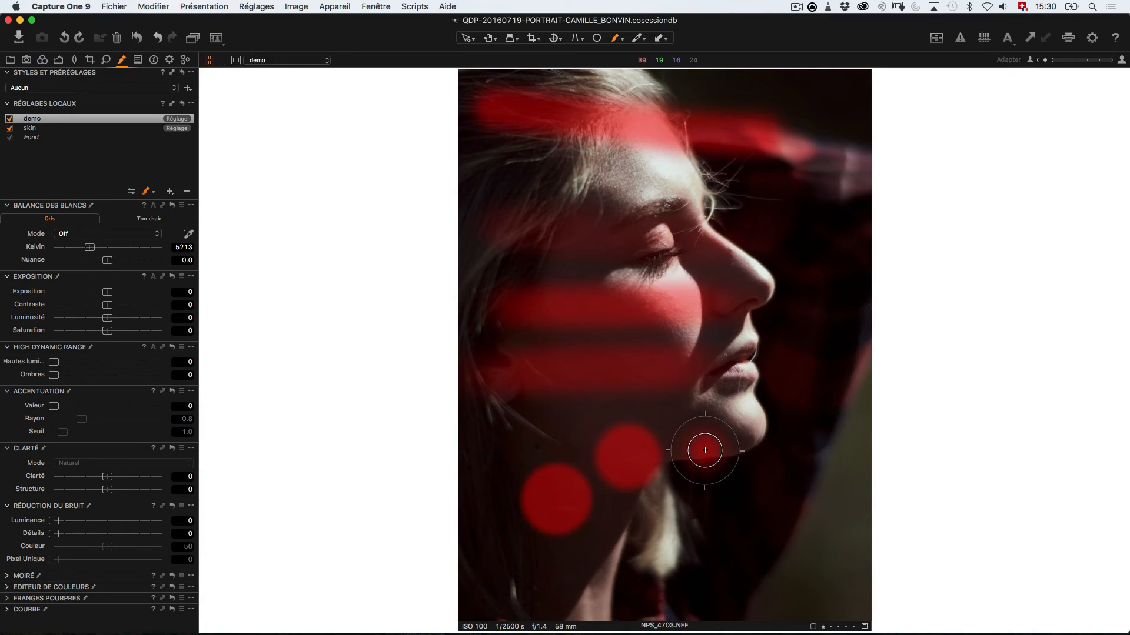
pyautogui.click(705, 450)
pyautogui.rightClick(781, 461)
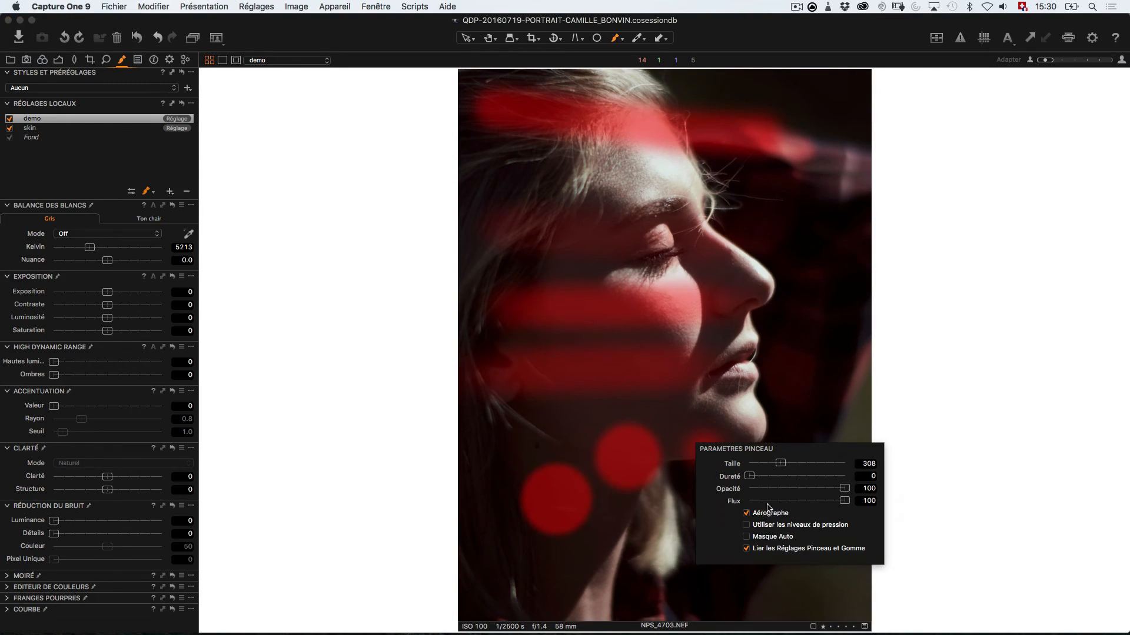
pyautogui.click(766, 449)
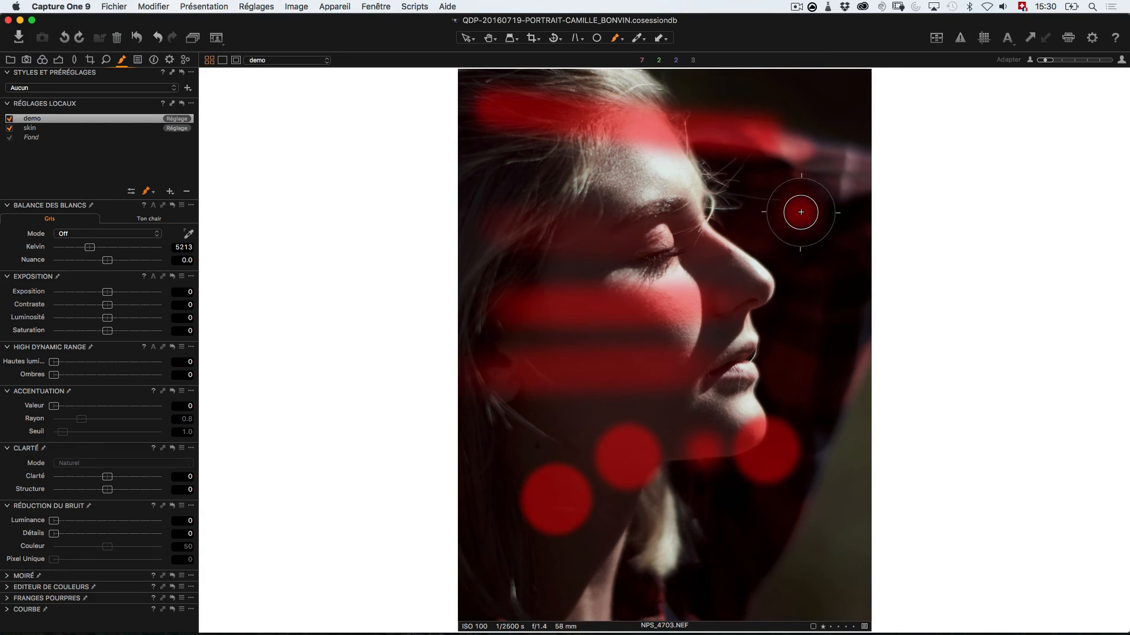
# - Paint two near-vertical mask strokes over the plaid shirt in front of the nose and lips
pyautogui.moveTo(801, 212); pyautogui.dragTo(765, 368)
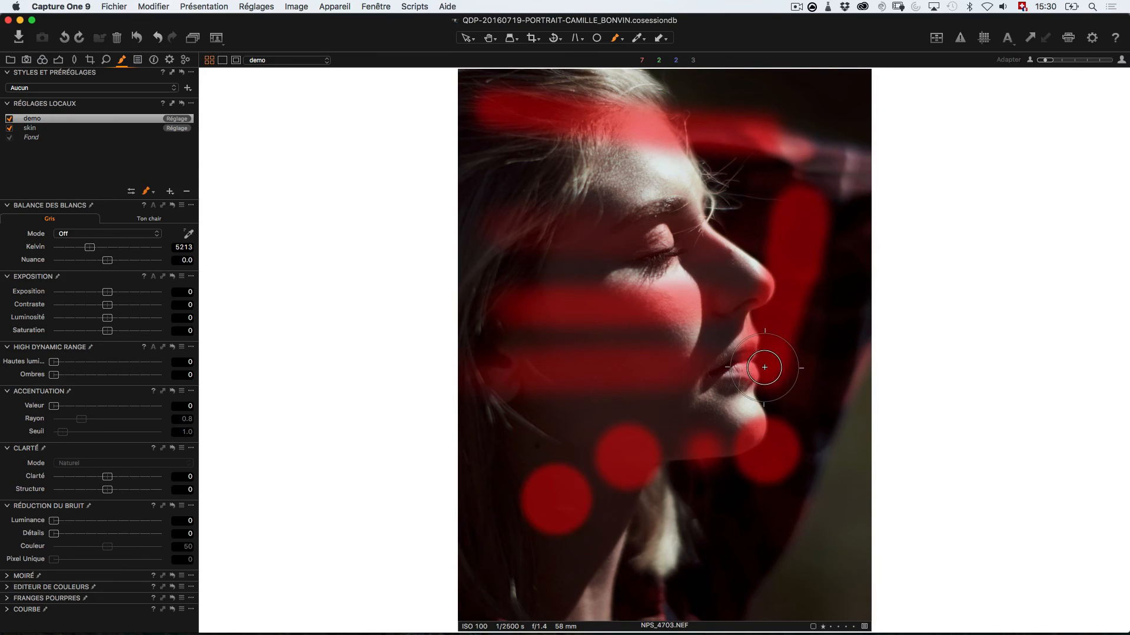
pyautogui.moveTo(865, 214)
pyautogui.mouseDown()
pyautogui.moveTo(849, 232)
pyautogui.moveTo(830, 372)
pyautogui.mouseUp()
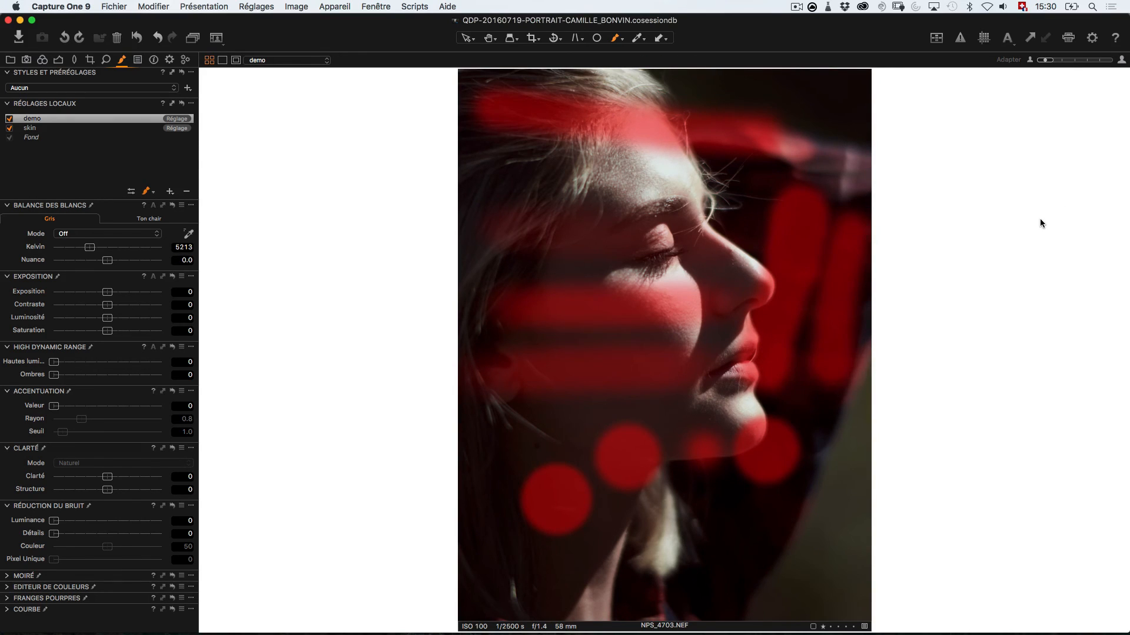